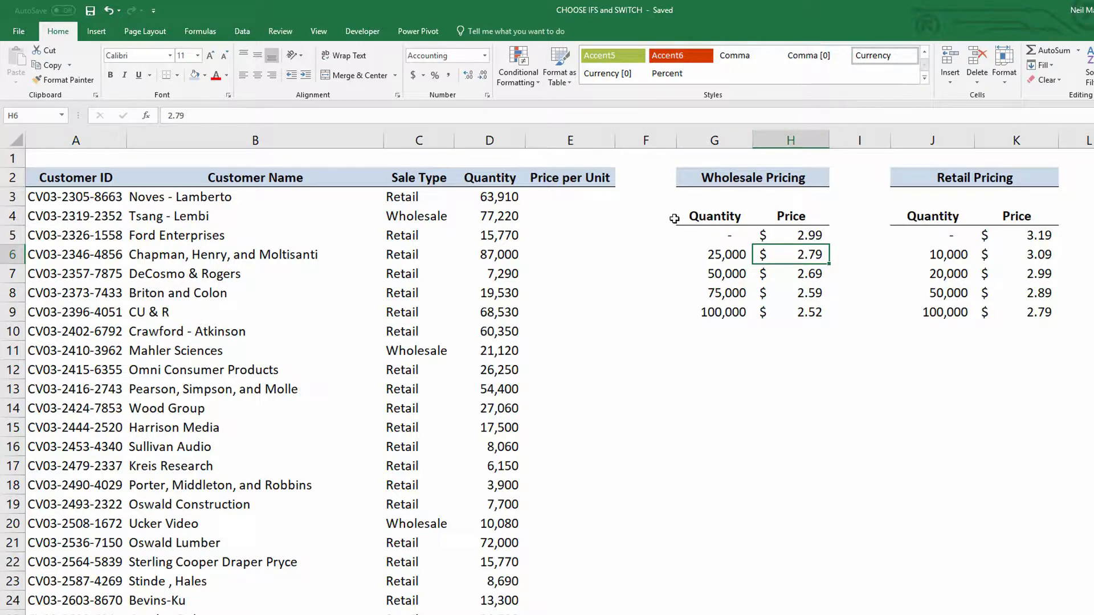
# Examine the Sale Type and Quantity columns along with the Wholesale Pricing and Retail Pricing tables.
pyautogui.moveTo(419, 177); pyautogui.dragTo(399, 562)
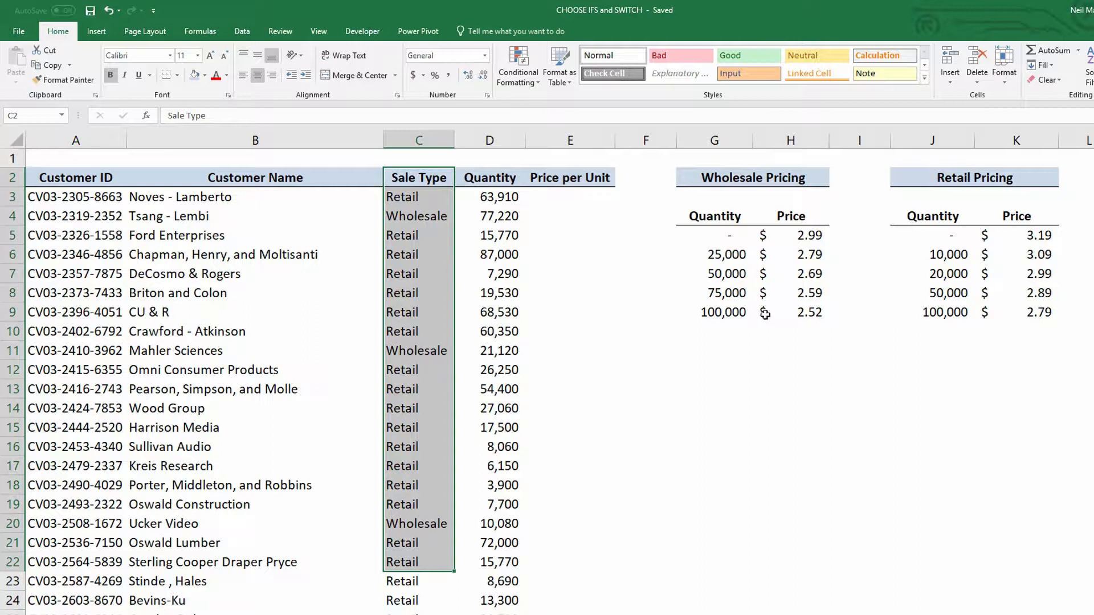
pyautogui.moveTo(734, 218); pyautogui.dragTo(830, 312)
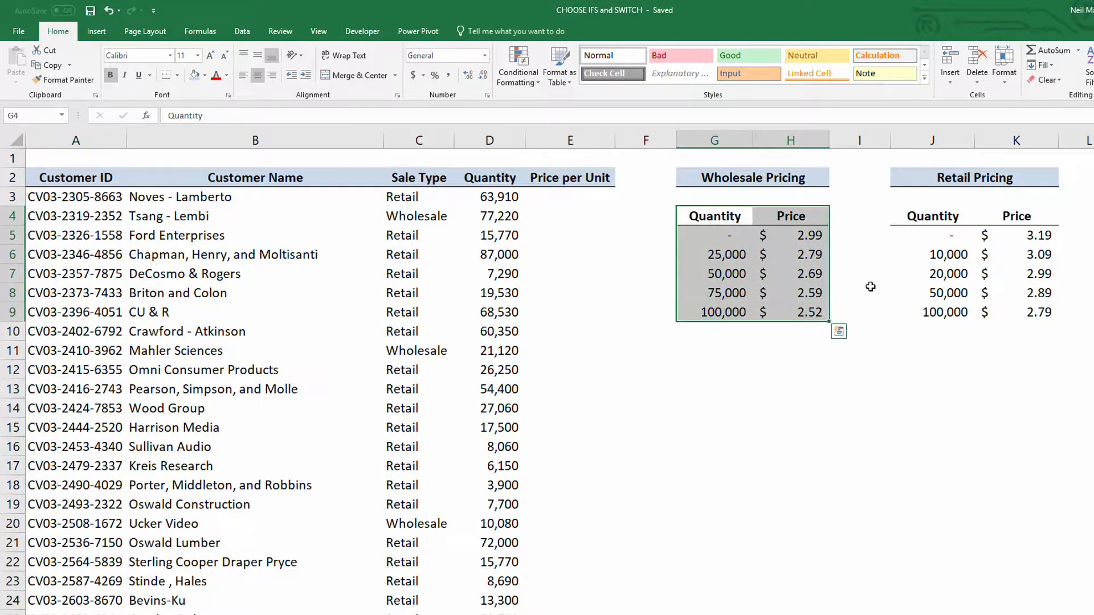
pyautogui.moveTo(930, 219); pyautogui.dragTo(1010, 317)
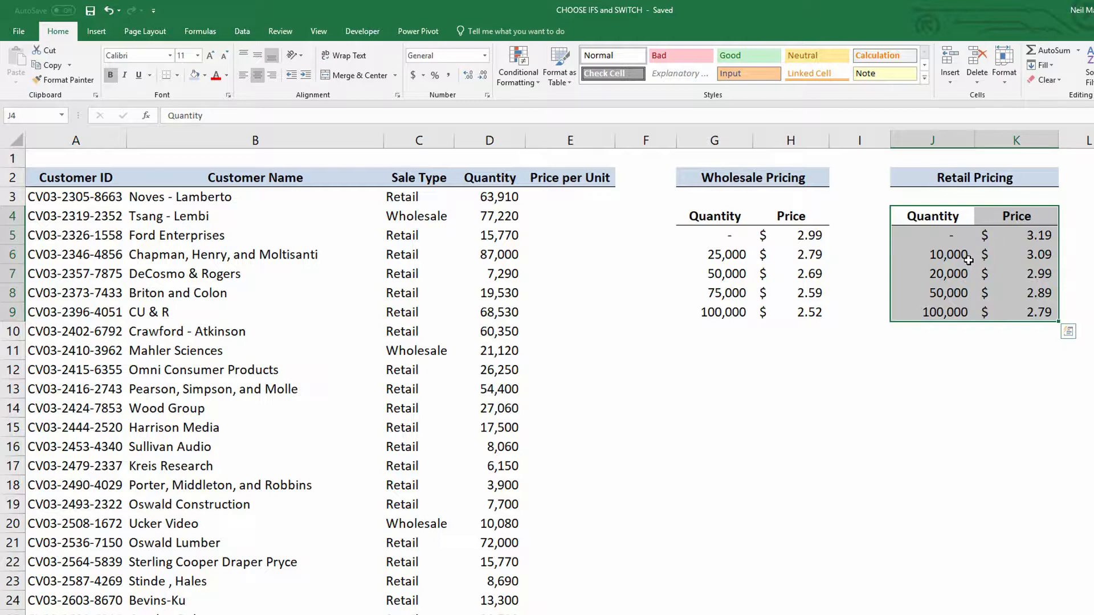
pyautogui.click(590, 197)
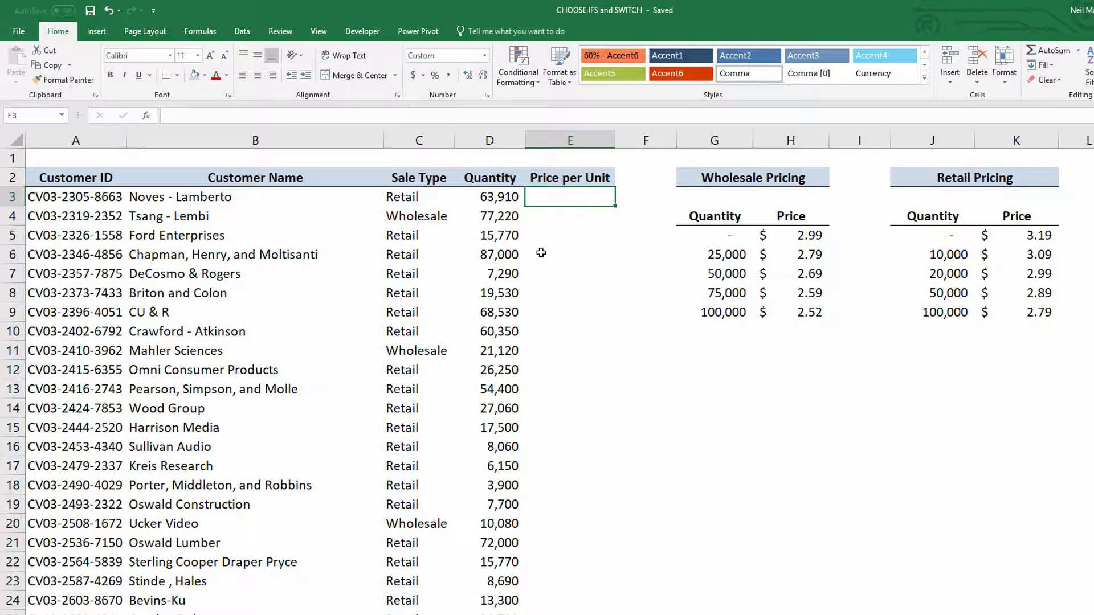
pyautogui.moveTo(502, 196); pyautogui.dragTo(501, 448)
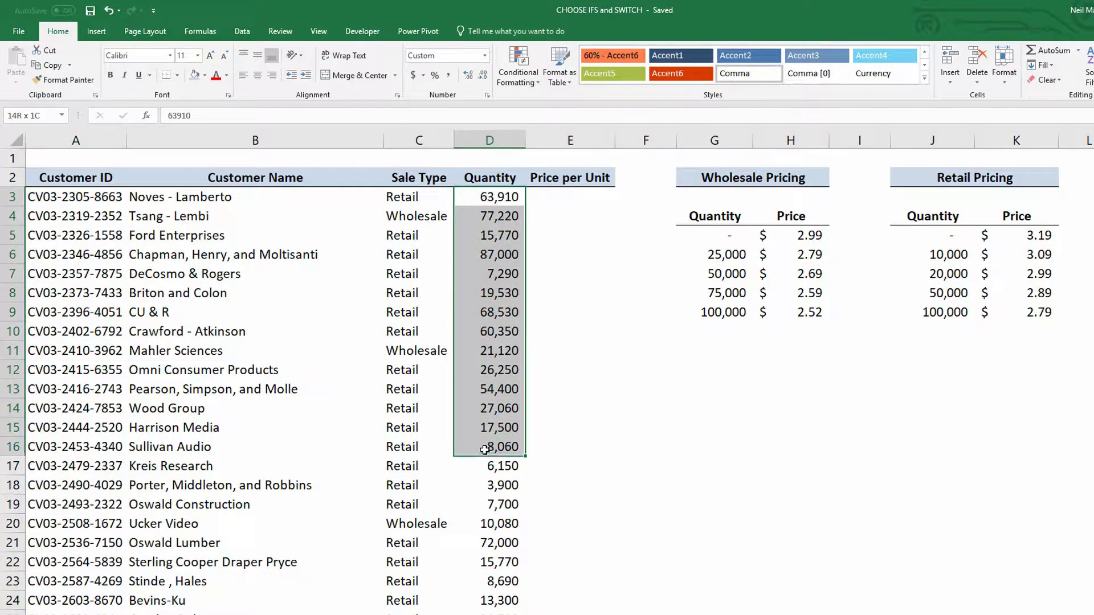
pyautogui.moveTo(719, 216); pyautogui.dragTo(821, 312)
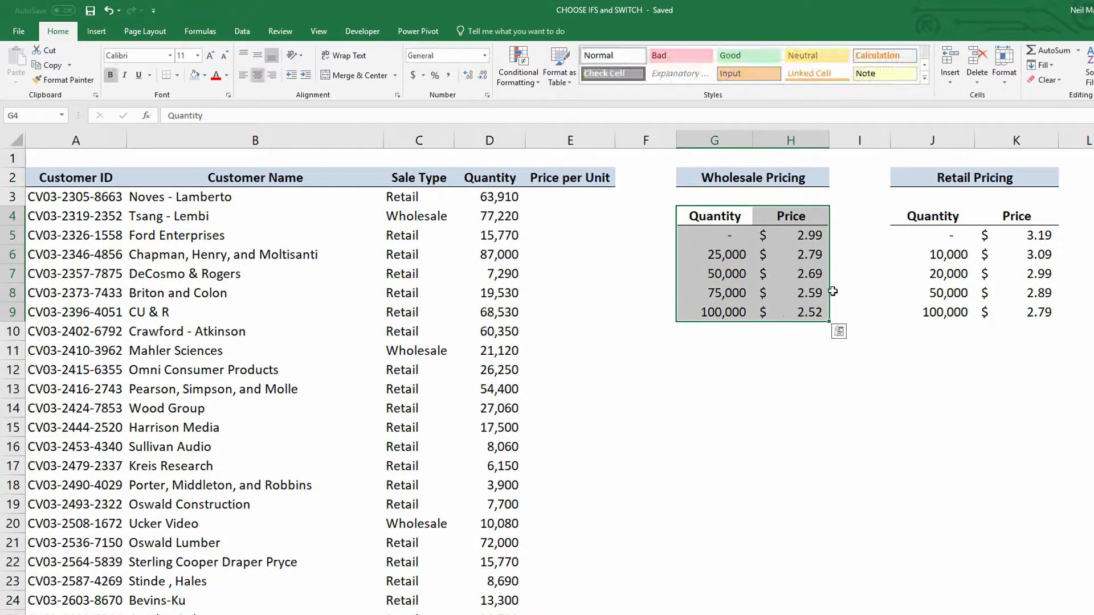
pyautogui.moveTo(935, 215); pyautogui.dragTo(1004, 313)
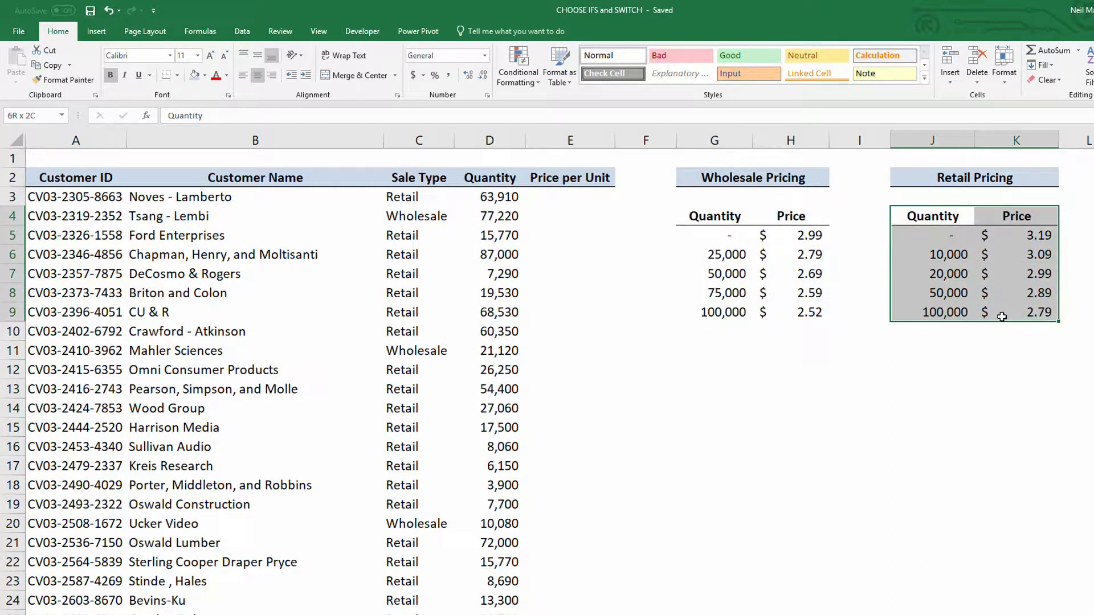
# Insert a VLOOKUP function in cell E3 under Price per Unit, using quantity cell D3 as the lookup value.
pyautogui.click(585, 202)
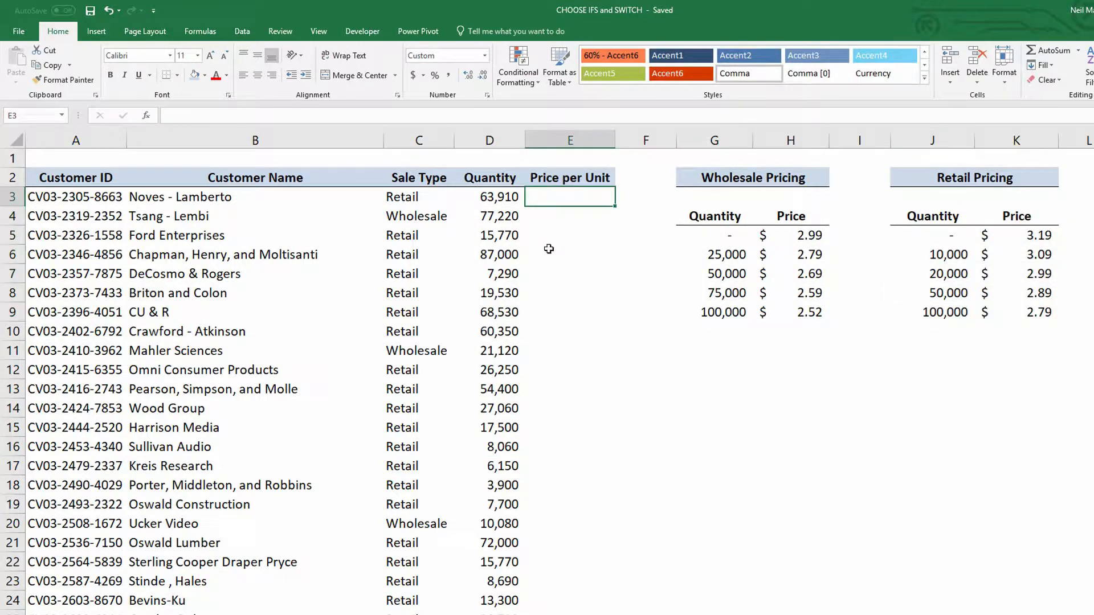
pyautogui.click(201, 33)
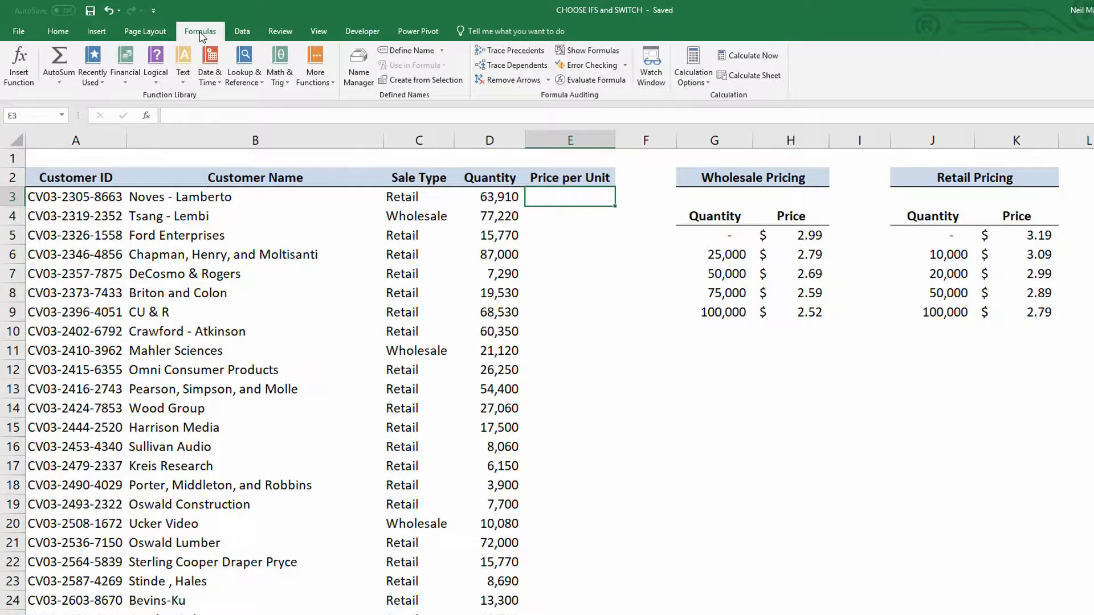
pyautogui.click(244, 66)
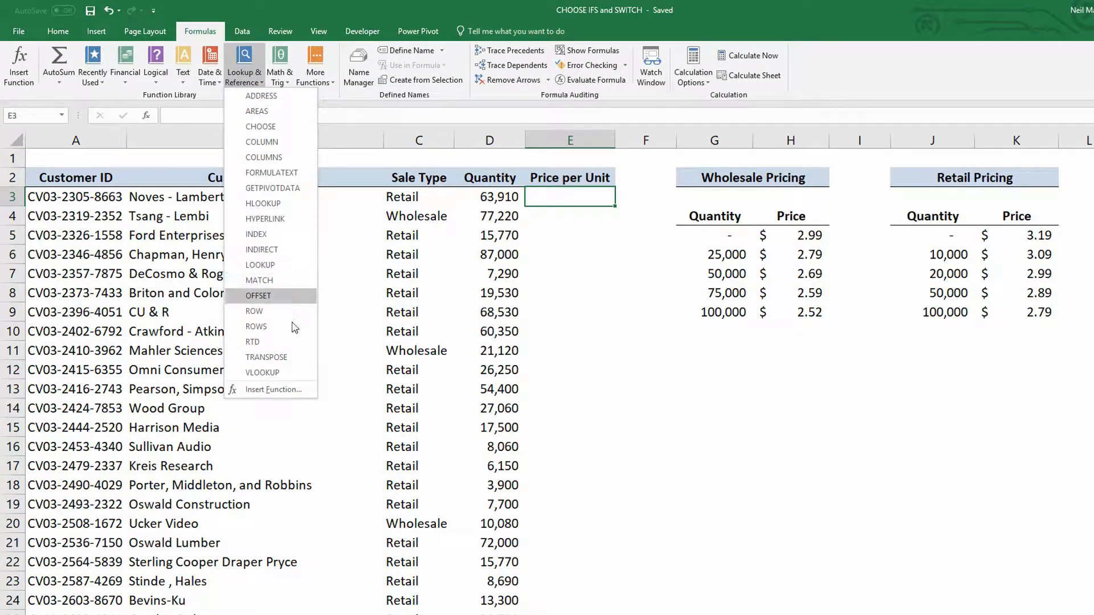
pyautogui.click(288, 368)
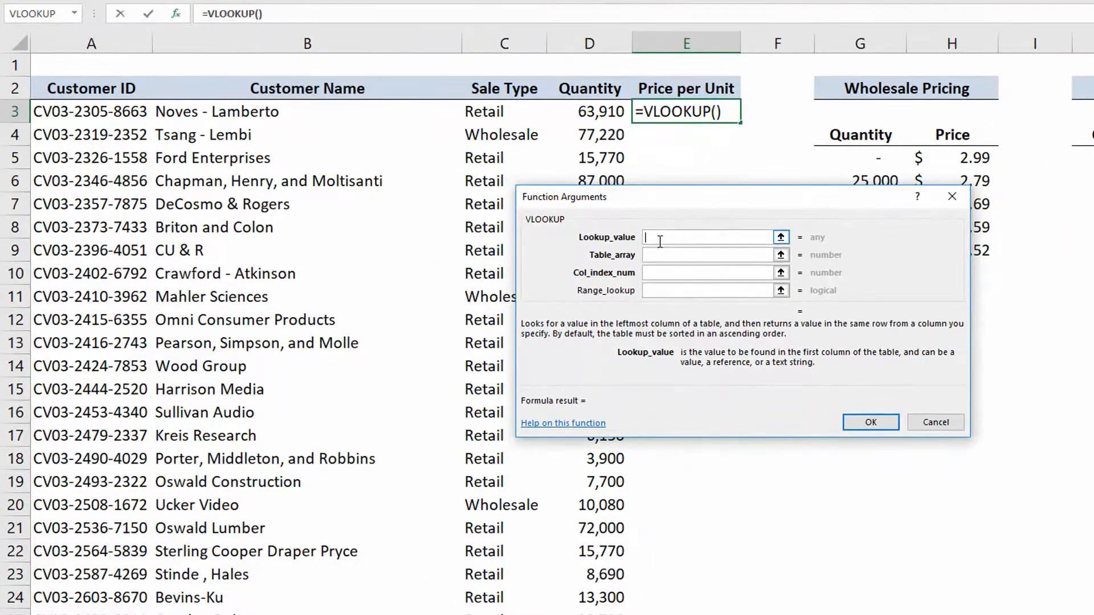
pyautogui.click(597, 113)
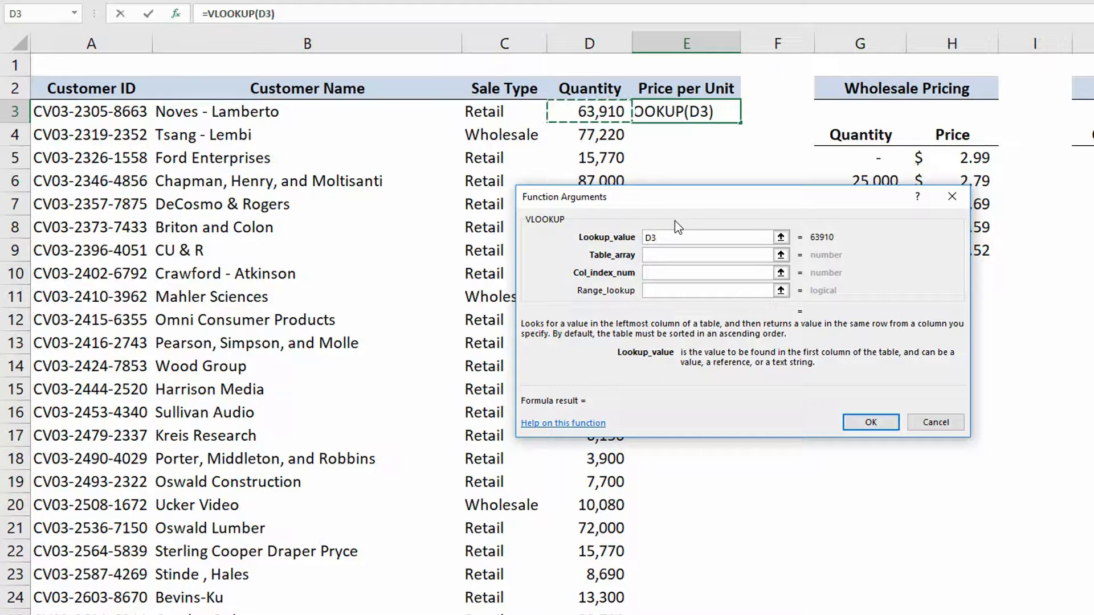
# Nest a SWITCH function in VLOOKUP's table array argument and bring up the SWITCH function's own arguments.
pyautogui.moveTo(678, 225); pyautogui.dragTo(905, 311)
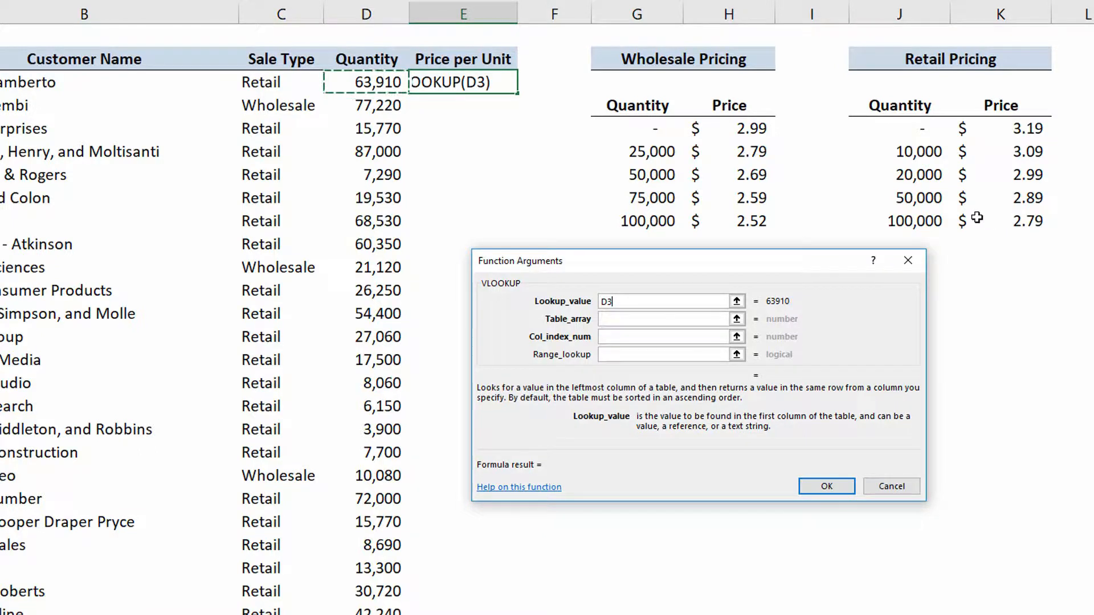
pyautogui.click(636, 320)
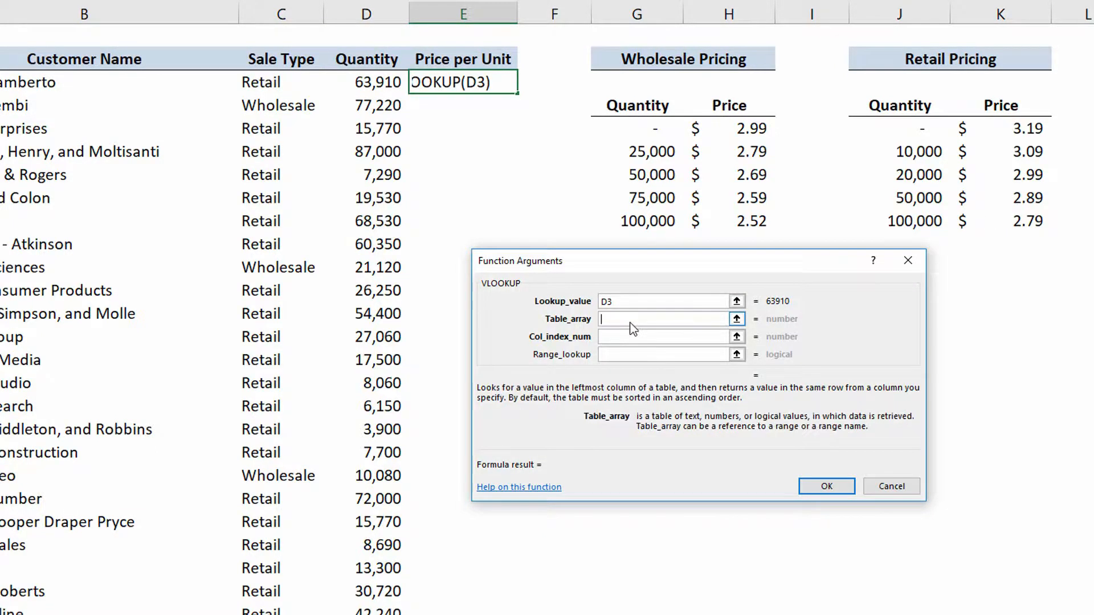
pyautogui.write('SWITCH(')
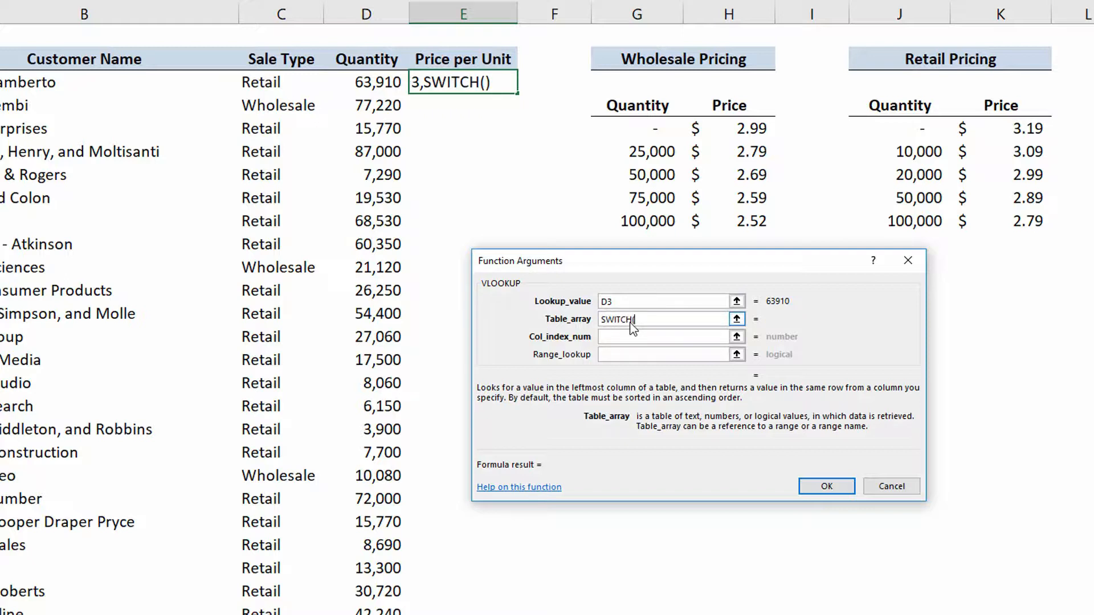
pyautogui.click(676, 342)
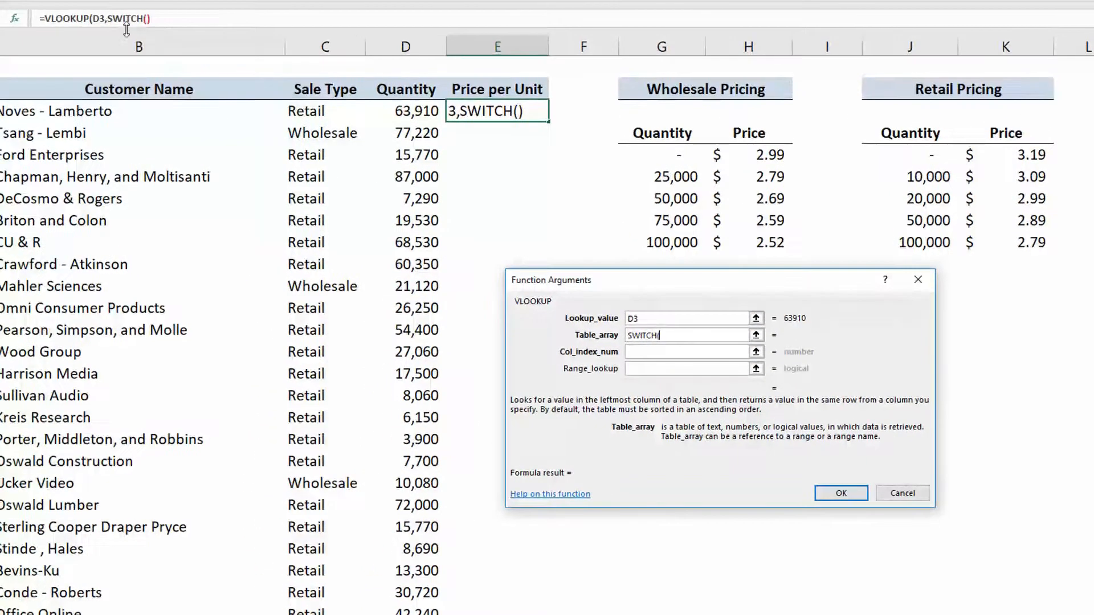
pyautogui.click(133, 15)
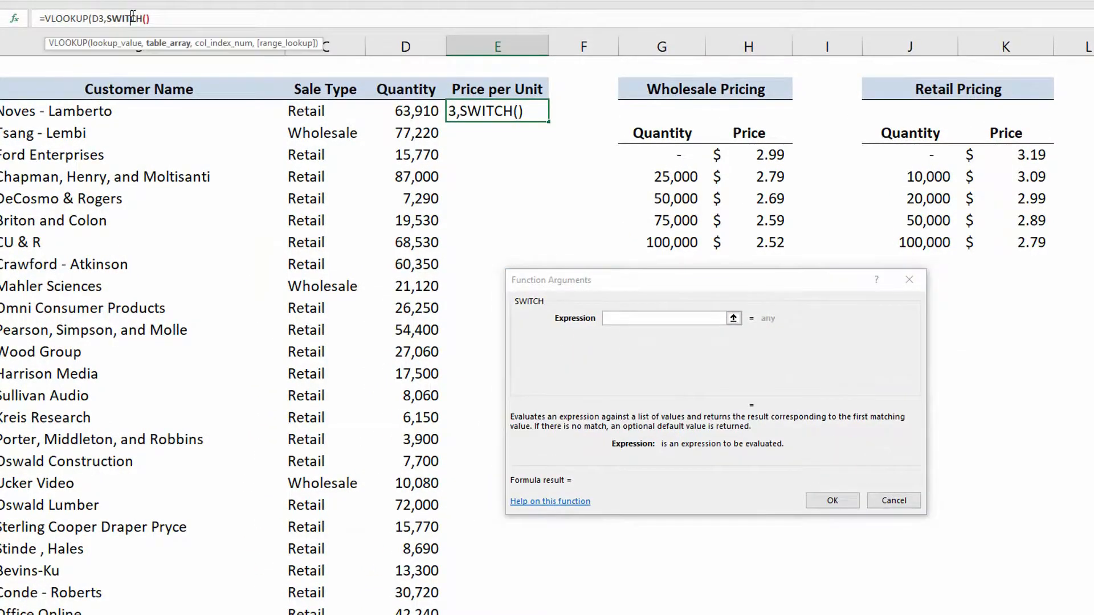
pyautogui.moveTo(665, 282); pyautogui.dragTo(637, 227)
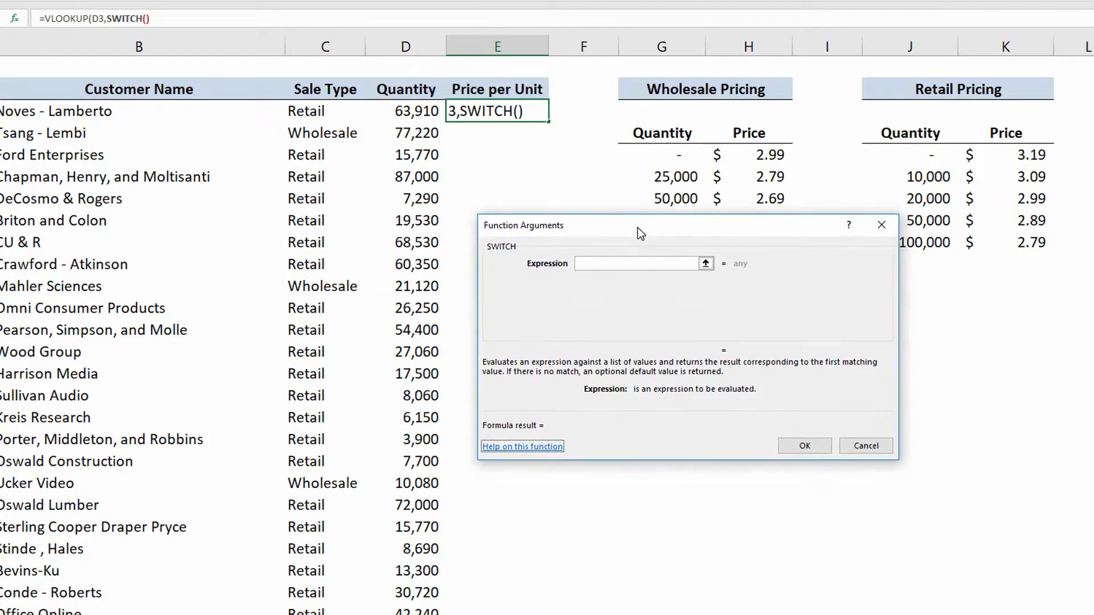
# Set the SWITCH expression to sale type cell C3 and its first comparison value to "Wholesale".
pyautogui.click(639, 262)
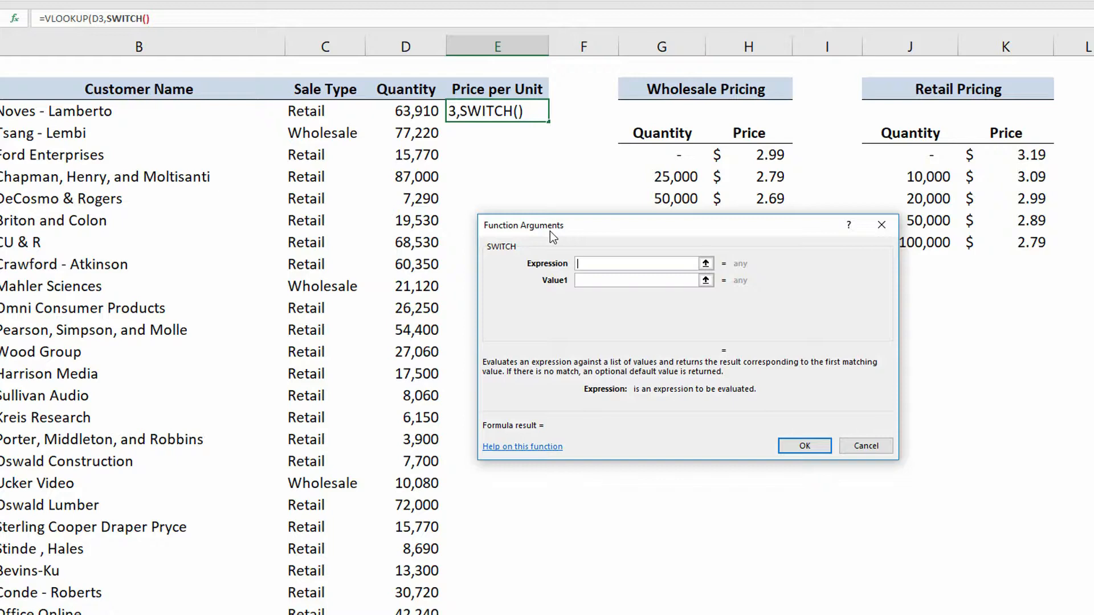
pyautogui.click(328, 113)
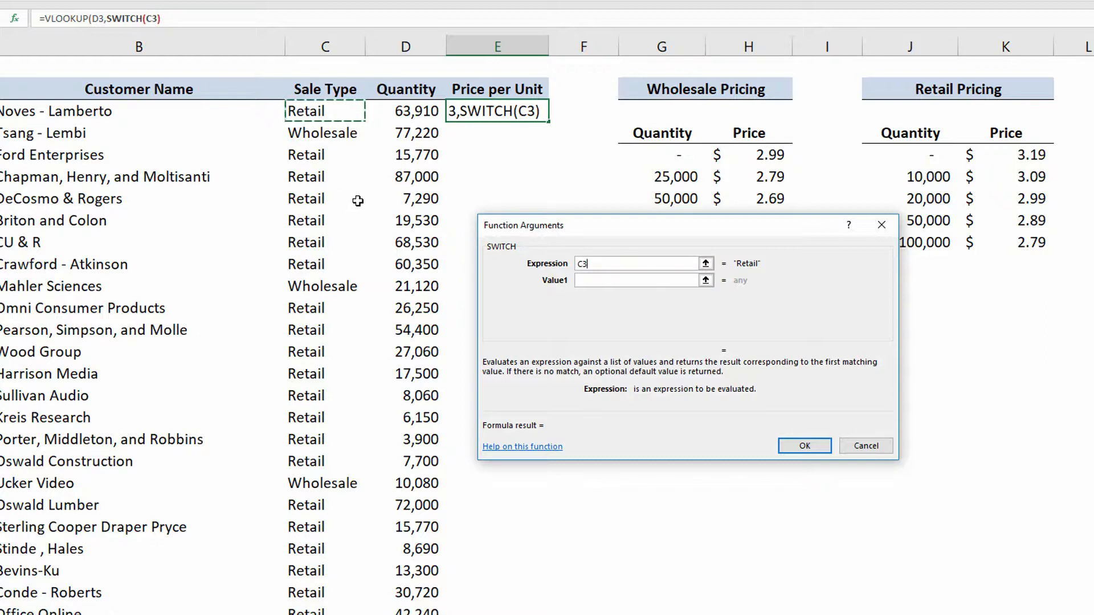
pyautogui.click(587, 281)
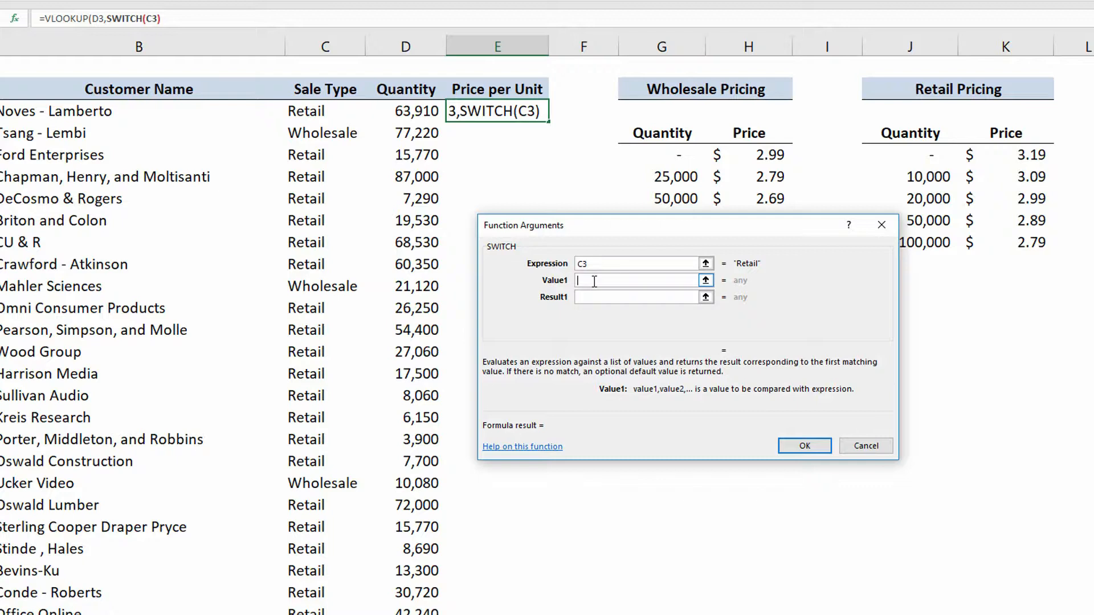
pyautogui.write('"')
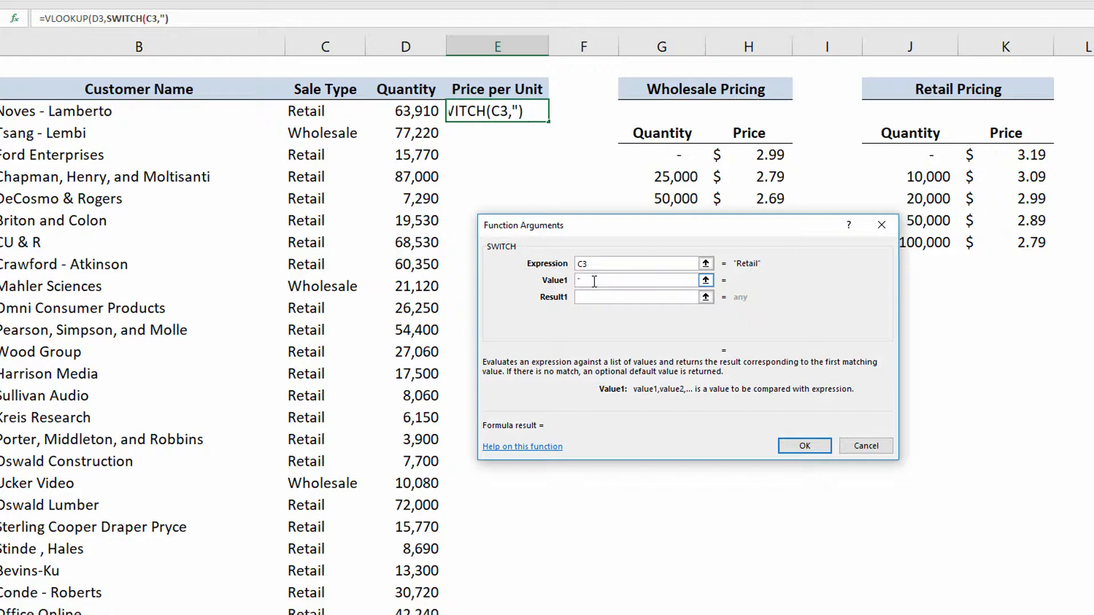
pyautogui.write('wHO')
pyautogui.press('BackSpace')
pyautogui.press('BackSpace')
pyautogui.press('BackSpace')
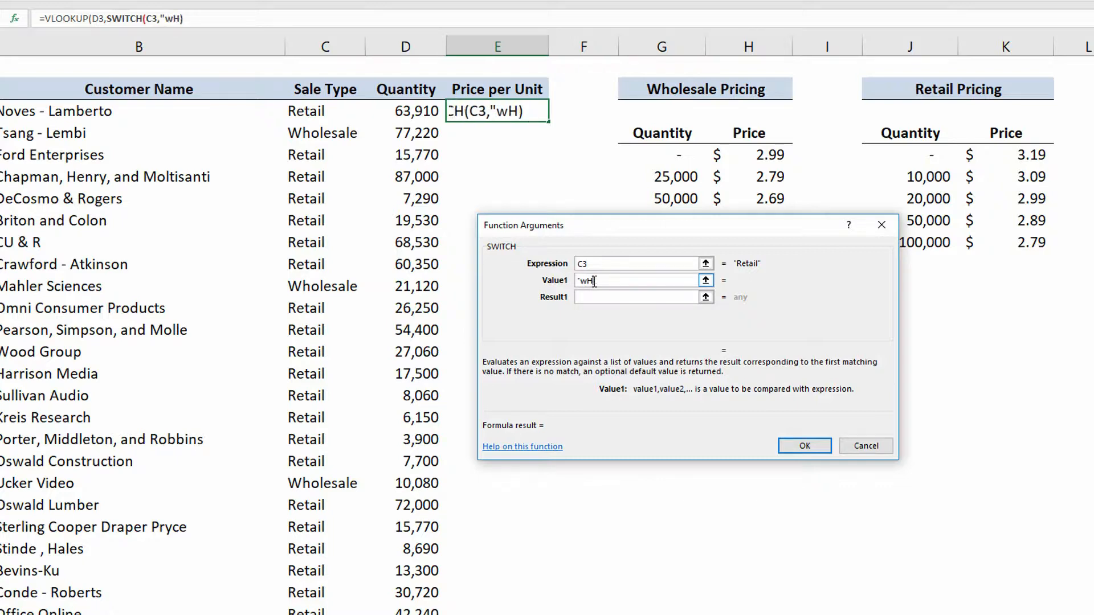
pyautogui.write('Wholesale"')
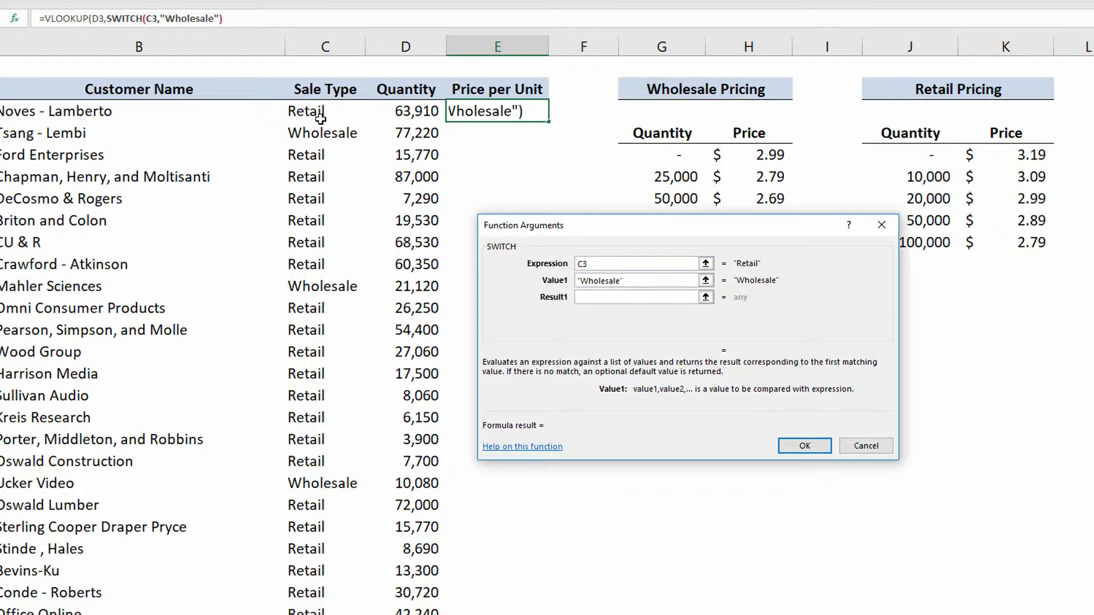
# Set the result for the Wholesale match to the wholesale pricing range as an absolute reference, $G$5:$H$9.
pyautogui.click(594, 296)
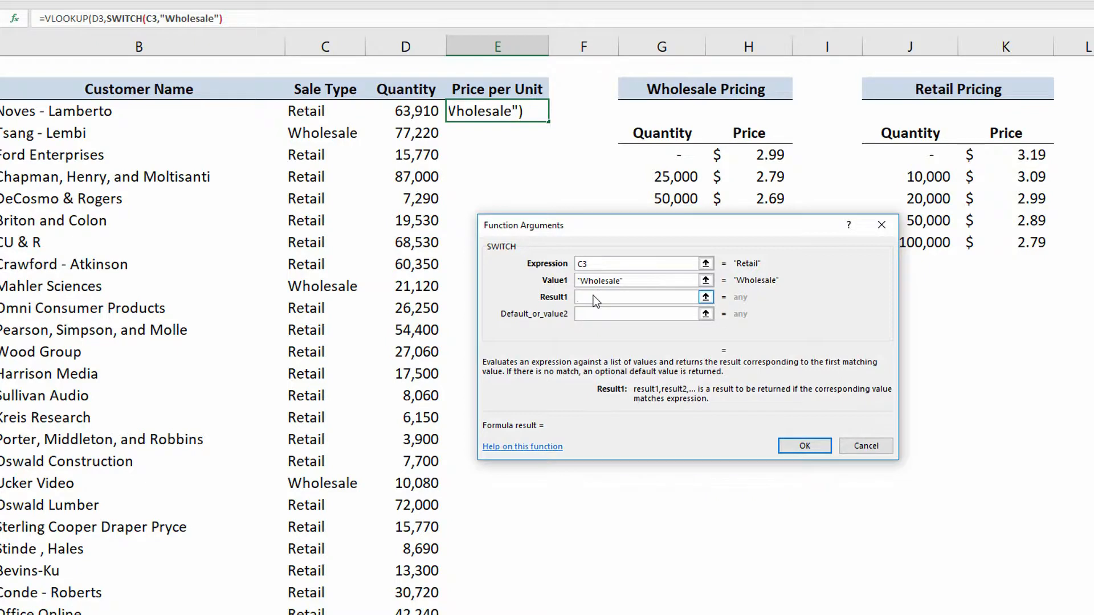
pyautogui.moveTo(655, 230); pyautogui.dragTo(763, 305)
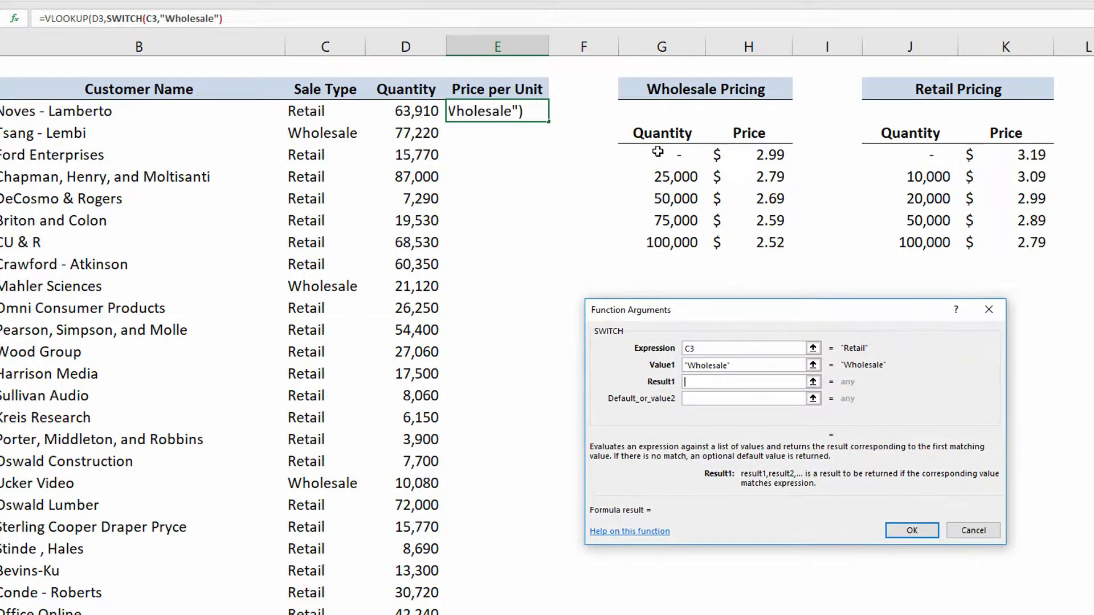
pyautogui.moveTo(658, 152); pyautogui.dragTo(743, 251)
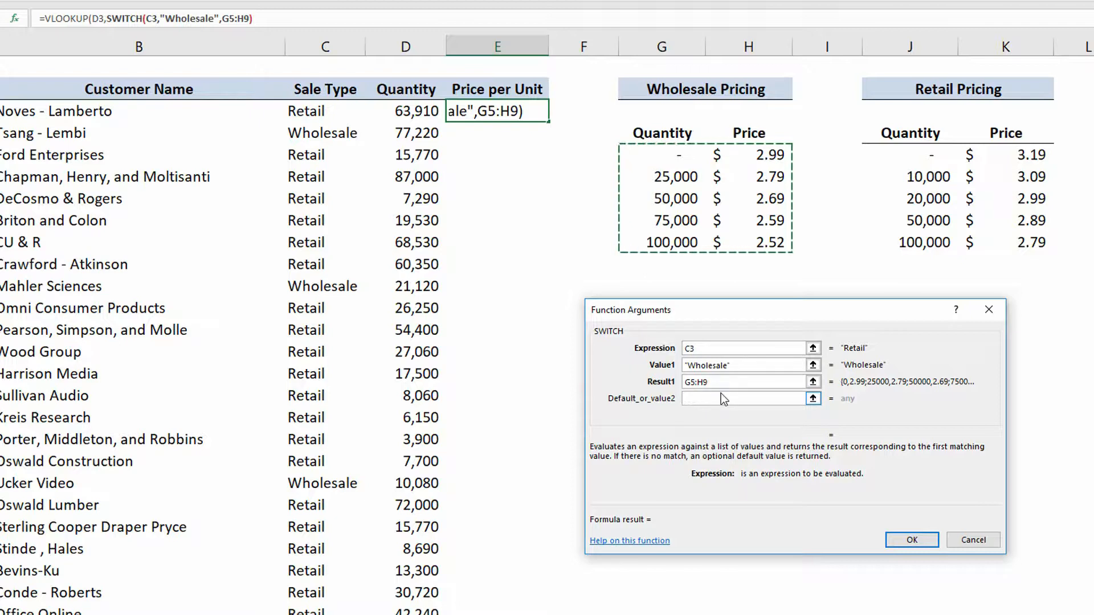
pyautogui.press('F4')
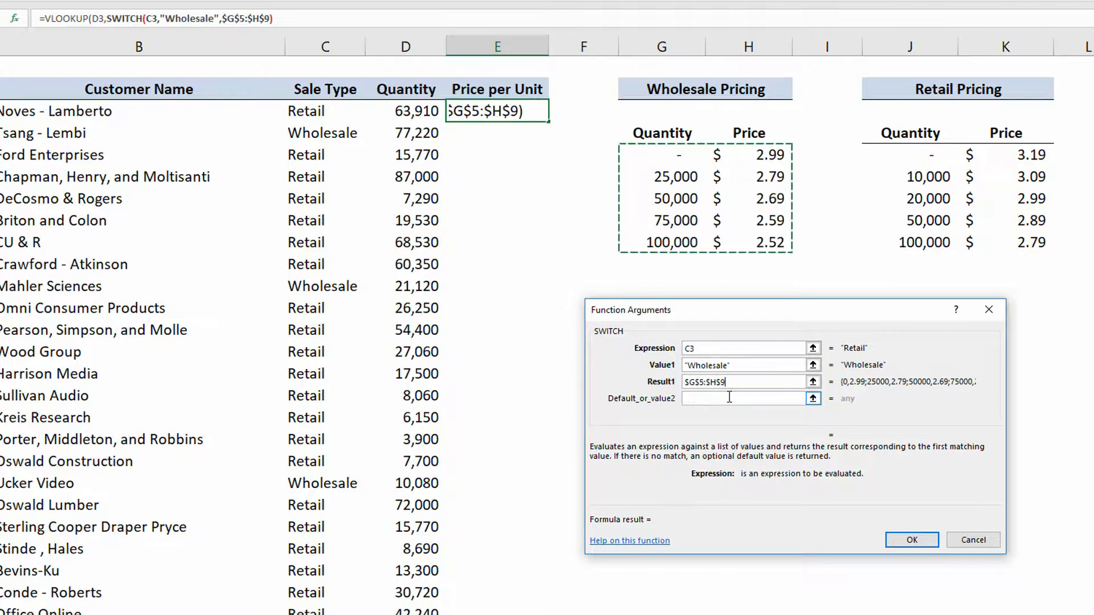
# Add "Retail" as the second SWITCH value, with the retail pricing range $J$5:$K$9 as its absolute result.
pyautogui.click(724, 400)
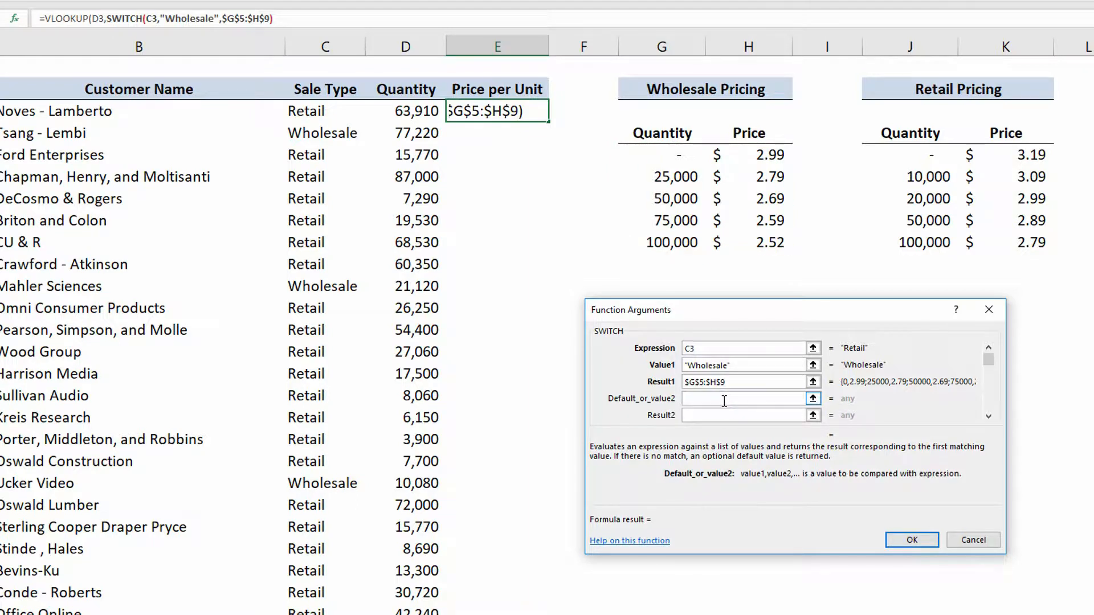
pyautogui.write('"')
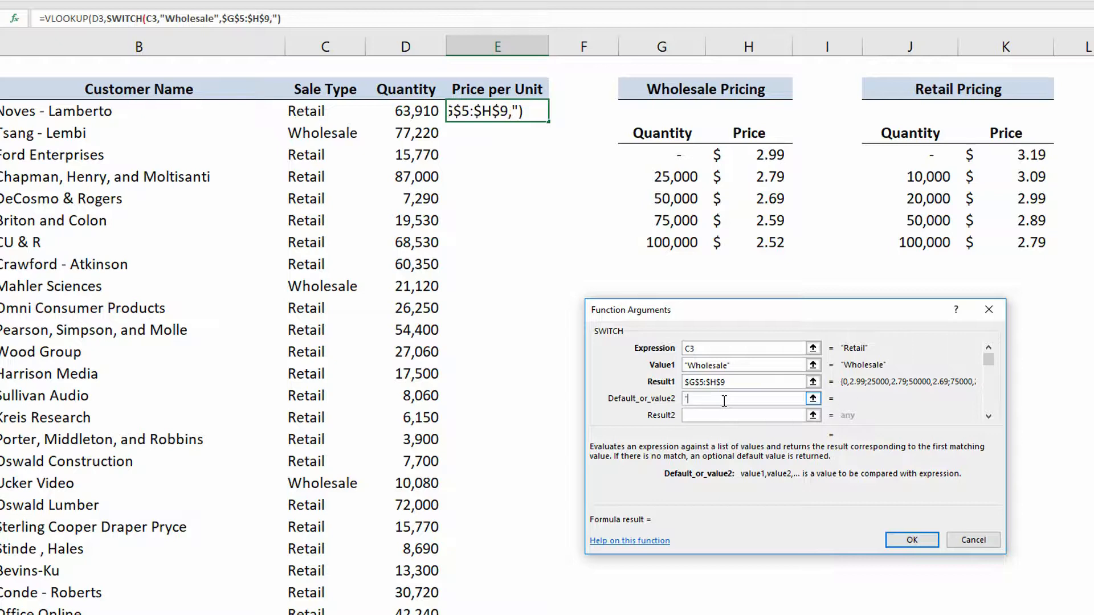
pyautogui.write('Reta')
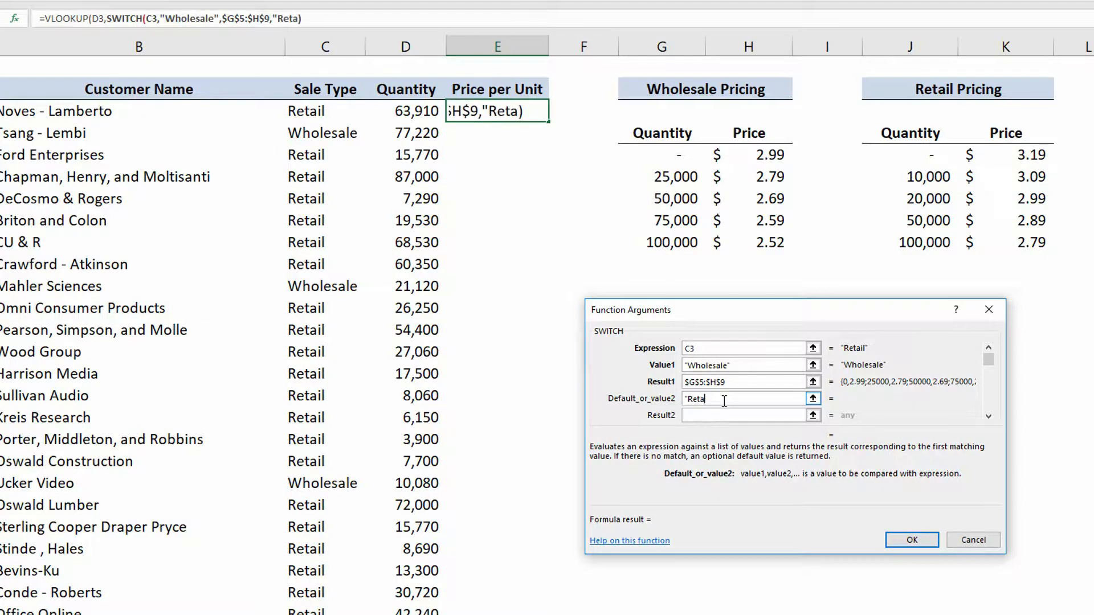
pyautogui.write('il"')
pyautogui.press('Tab')
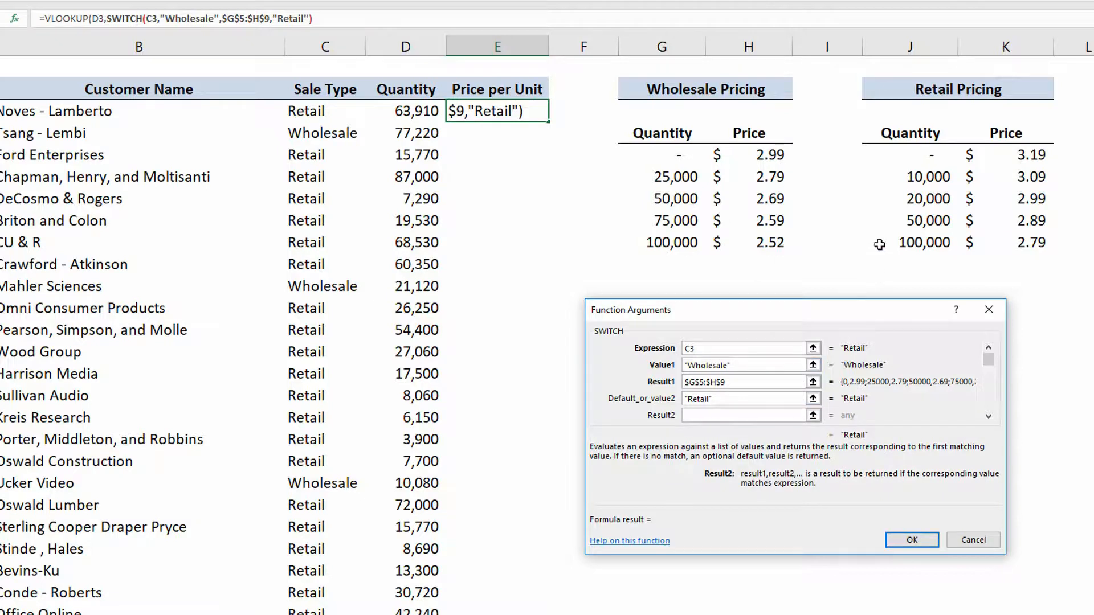
pyautogui.moveTo(901, 151); pyautogui.dragTo(995, 238)
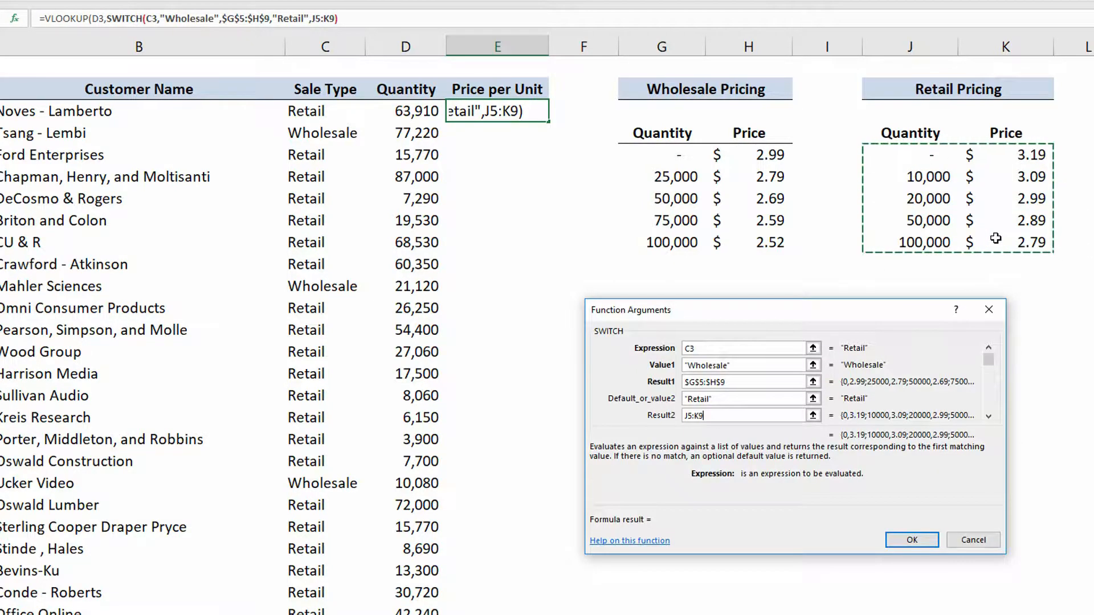
pyautogui.press('F4')
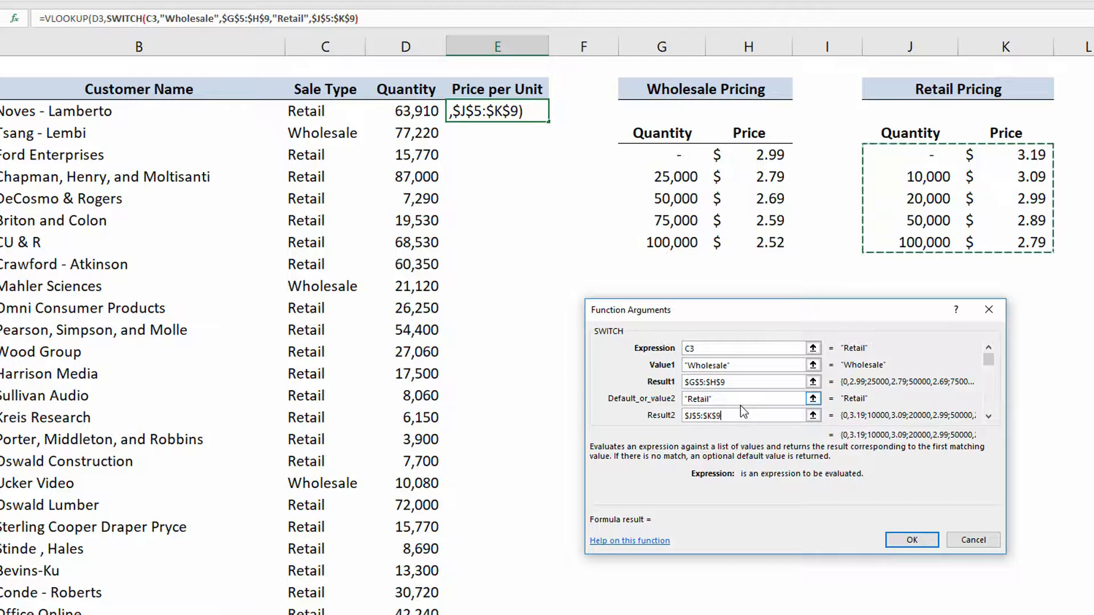
pyautogui.click(989, 417)
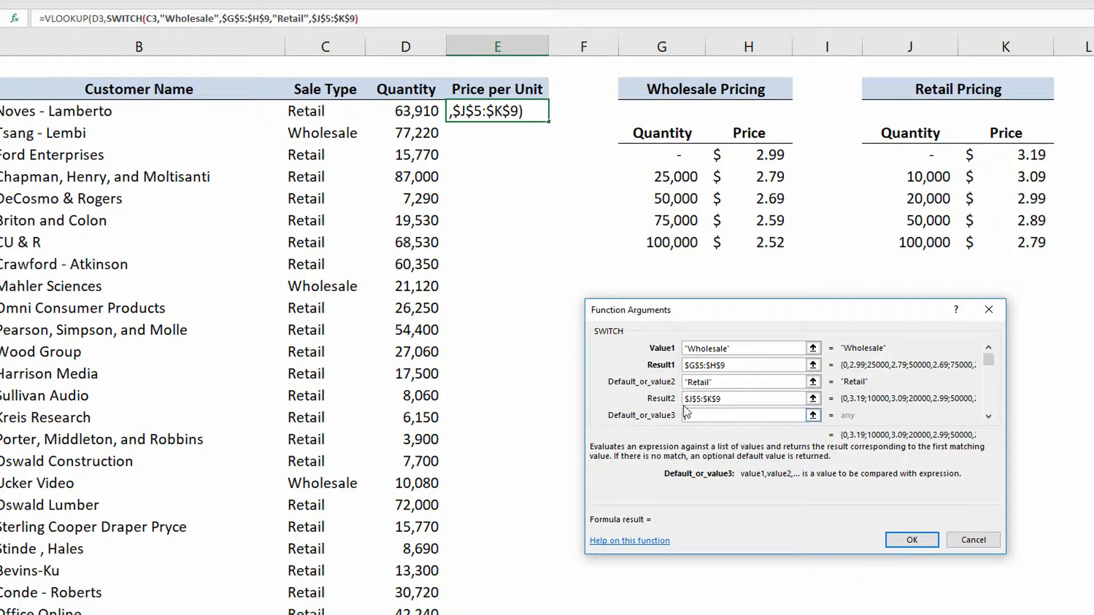
# Return to VLOOKUP's own arguments, set the column index number to 2, and enter the formula with range lookup left blank.
pyautogui.click(69, 19)
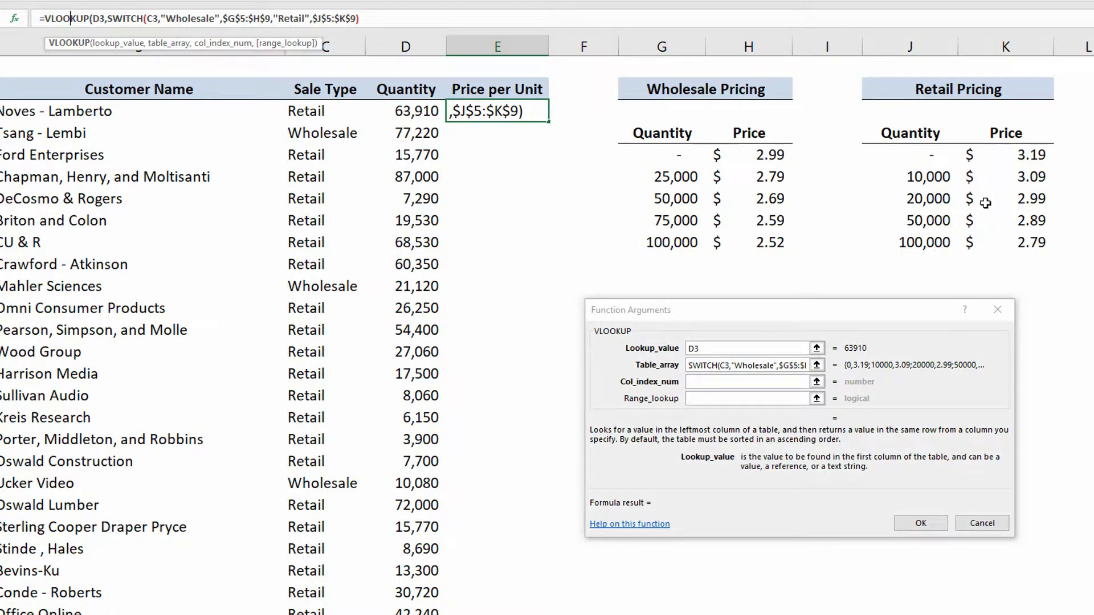
pyautogui.click(737, 383)
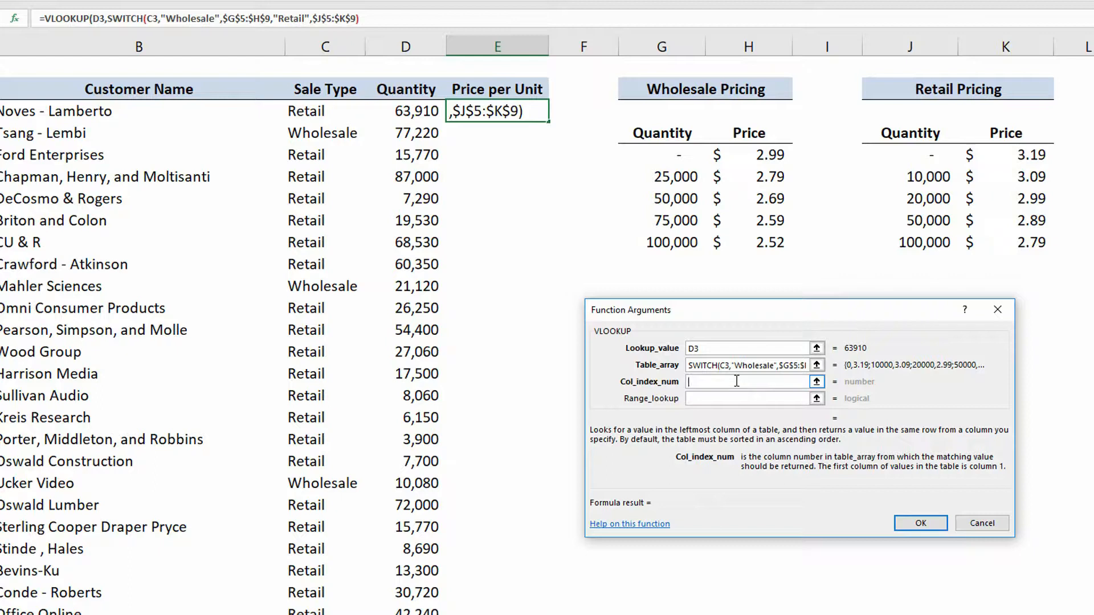
pyautogui.write('2')
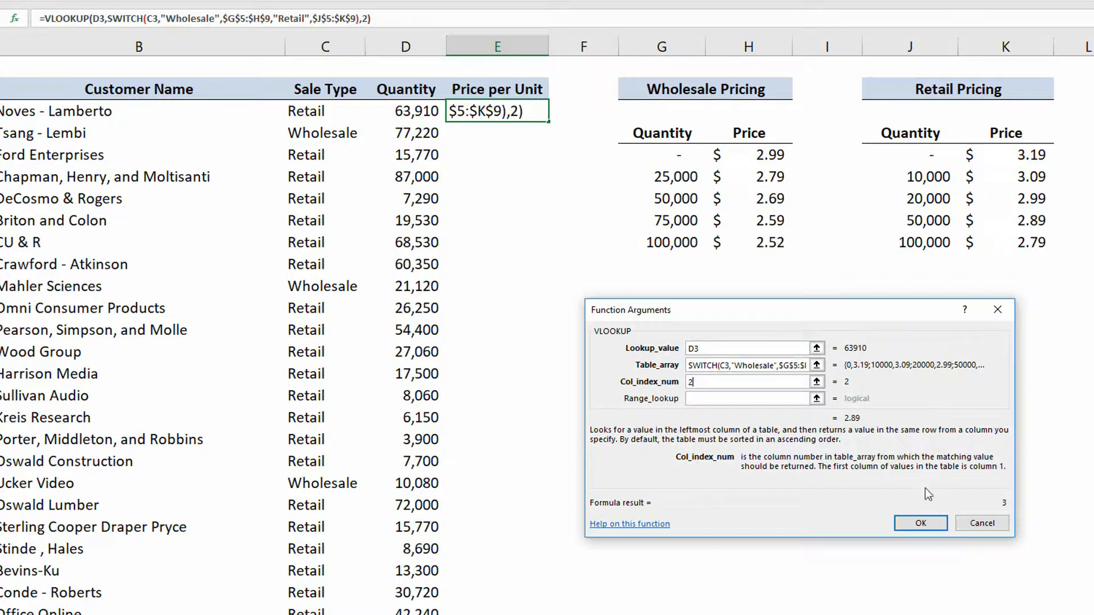
pyautogui.click(921, 524)
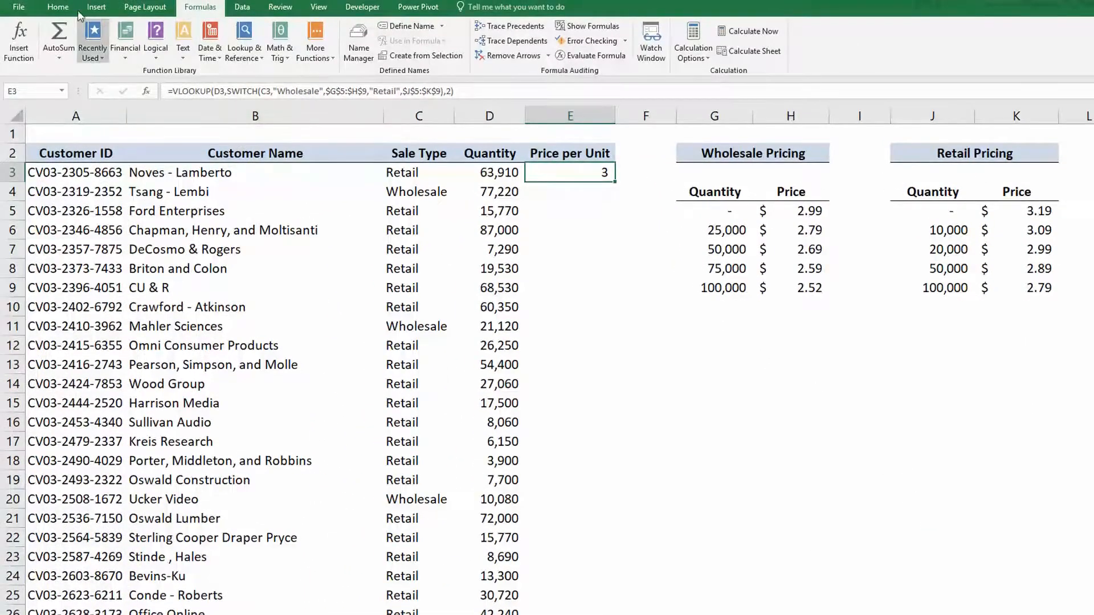
# Apply the accounting number format to the price in E3 and fill its formula down the Price per Unit column.
pyautogui.click(57, 7)
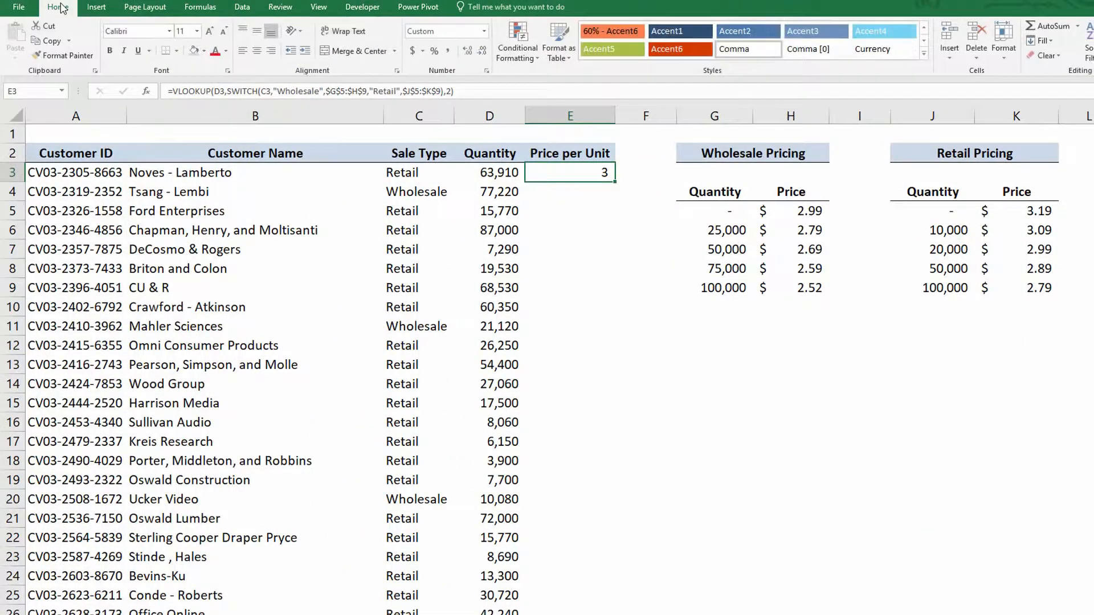
pyautogui.click(414, 51)
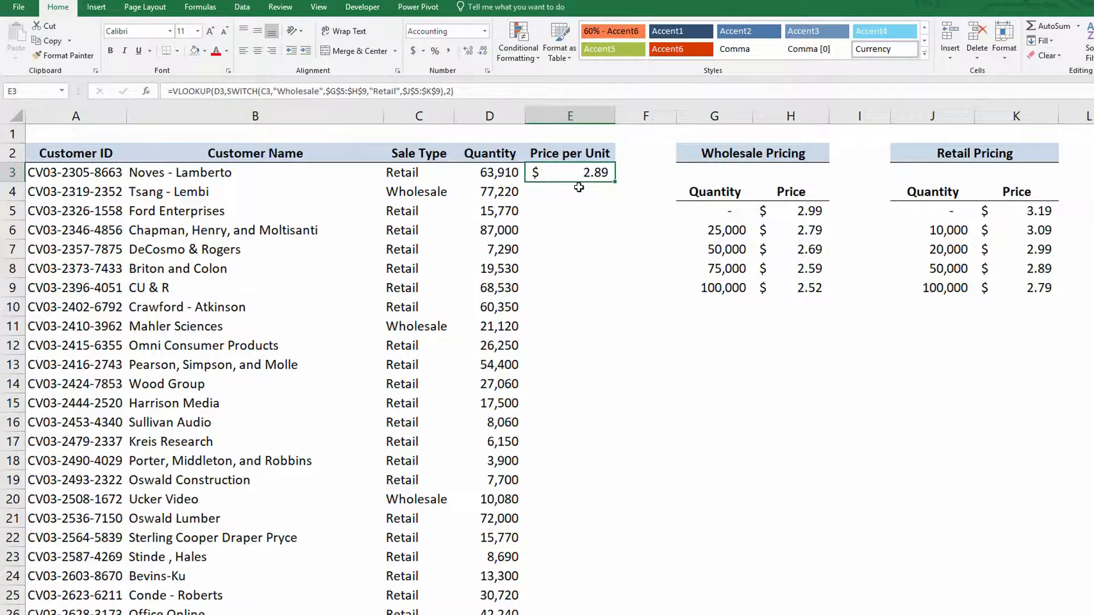
pyautogui.doubleClick(615, 181)
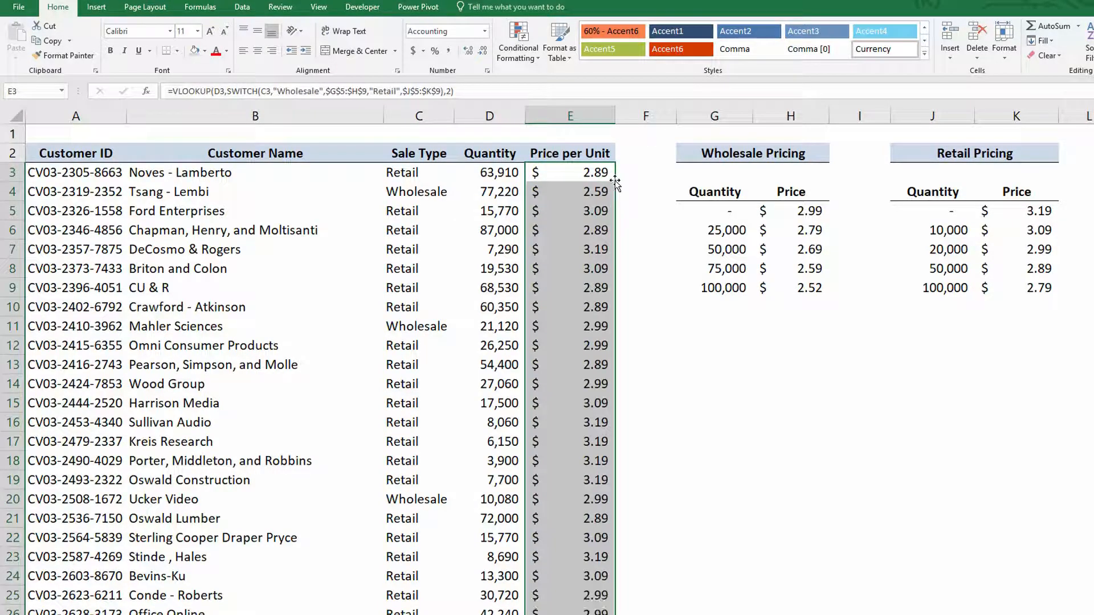
# Check the wholesale customer's price in row 4 against the 75,000 wholesale tier, and inspect the formula in E3.
pyautogui.moveTo(405, 190); pyautogui.dragTo(552, 190)
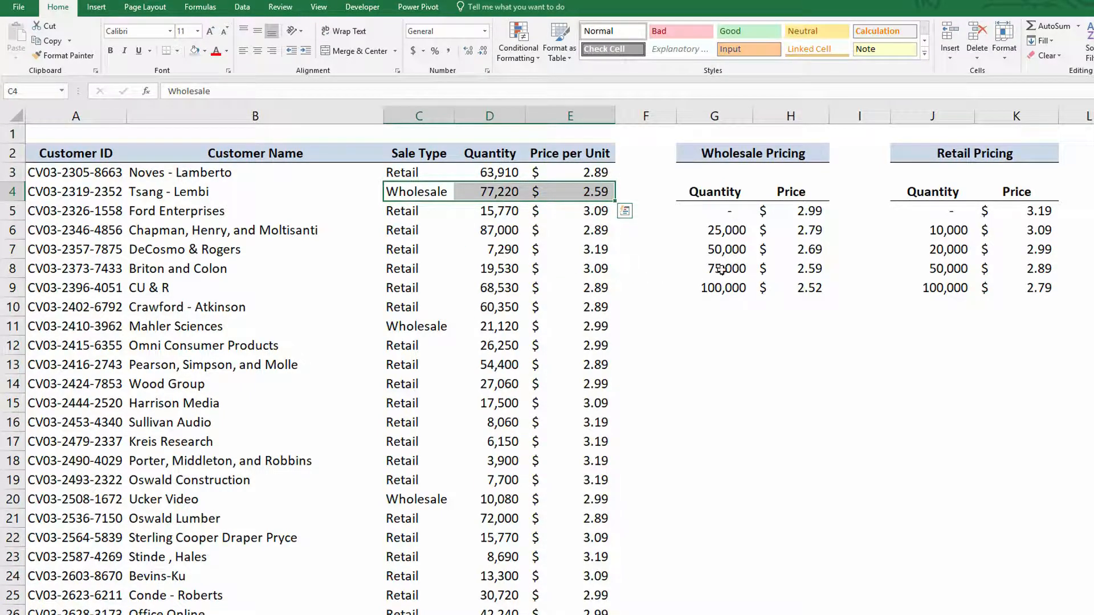
pyautogui.moveTo(715, 269); pyautogui.dragTo(792, 268)
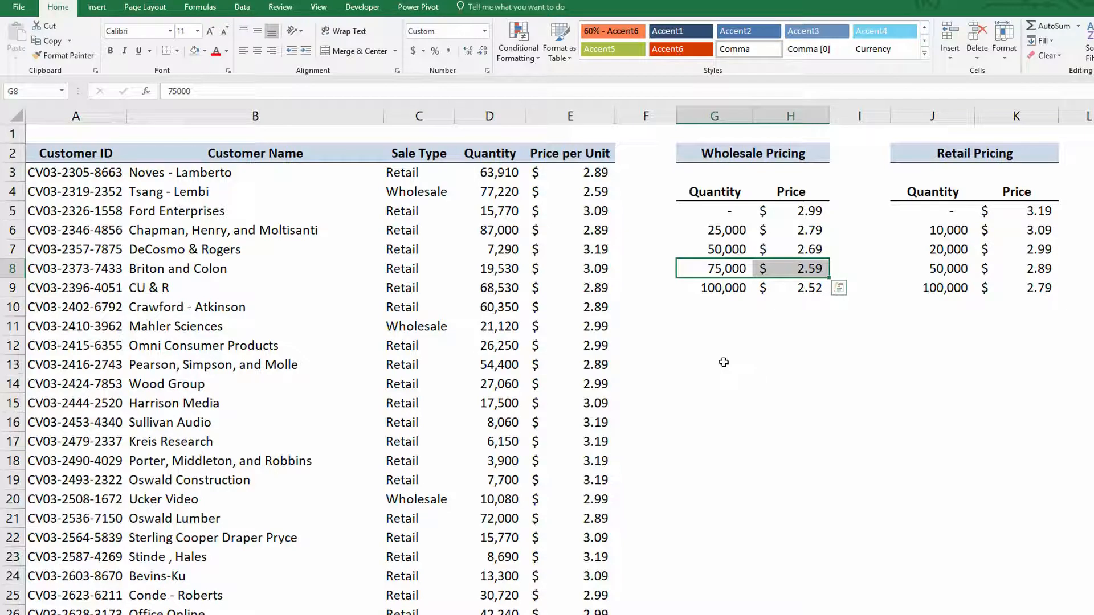
pyautogui.doubleClick(583, 173)
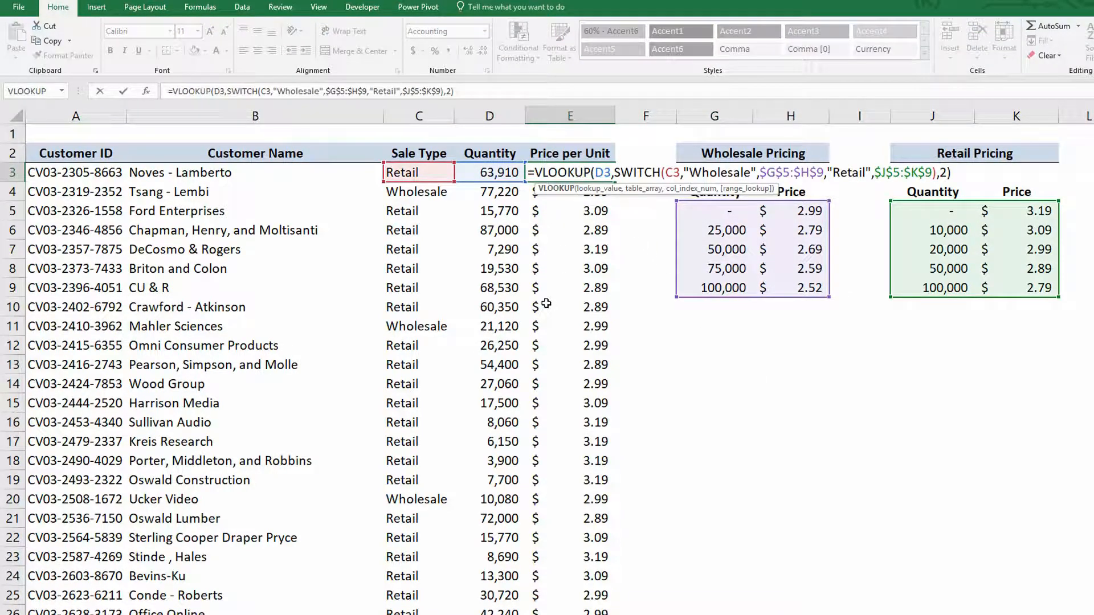